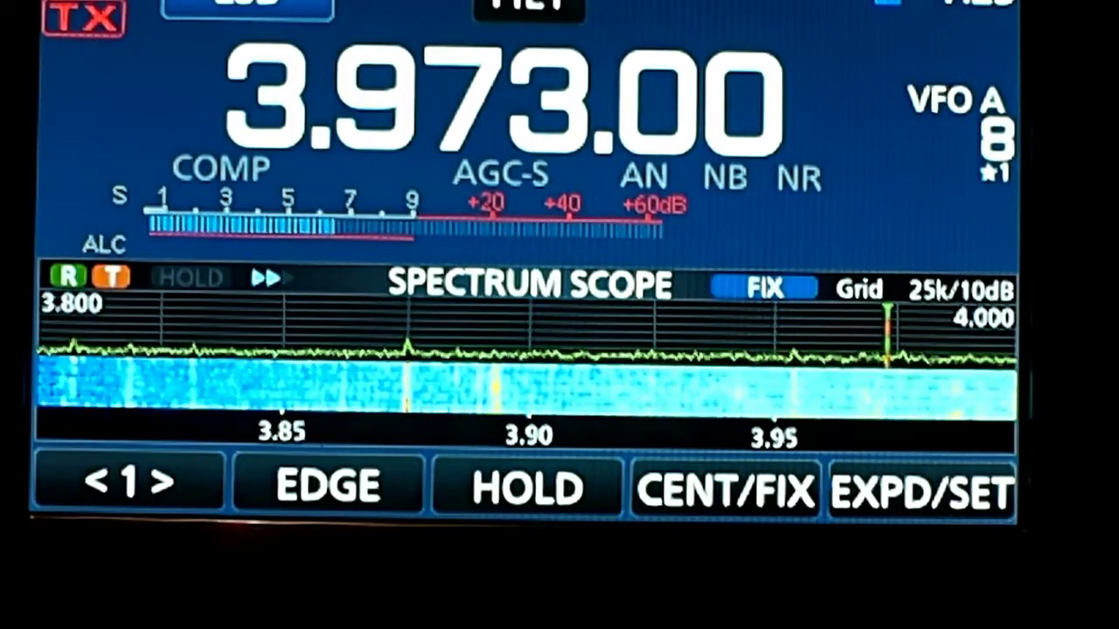
Step: On the IC-7300, go from the main menu into SET > Connectors
key("Menu")
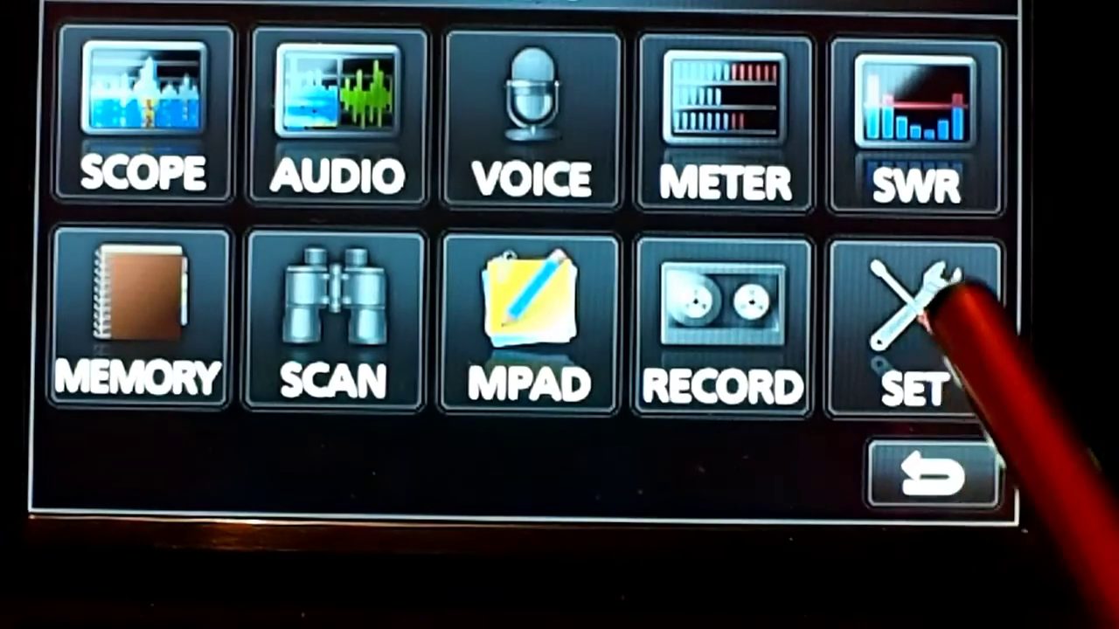
left_click(913, 328)
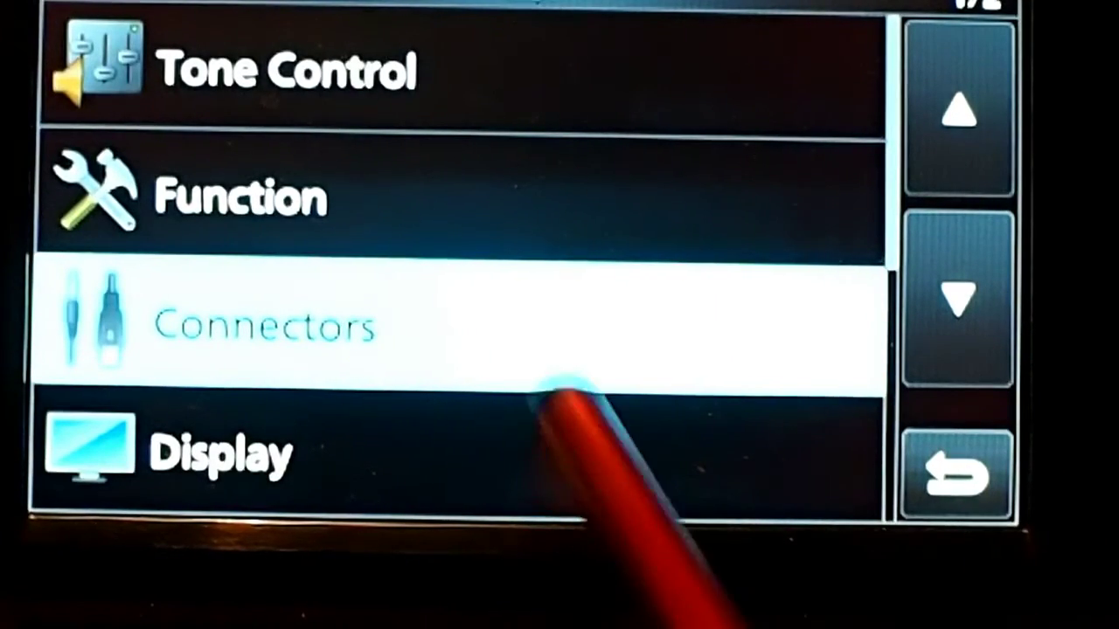
left_click(430, 311)
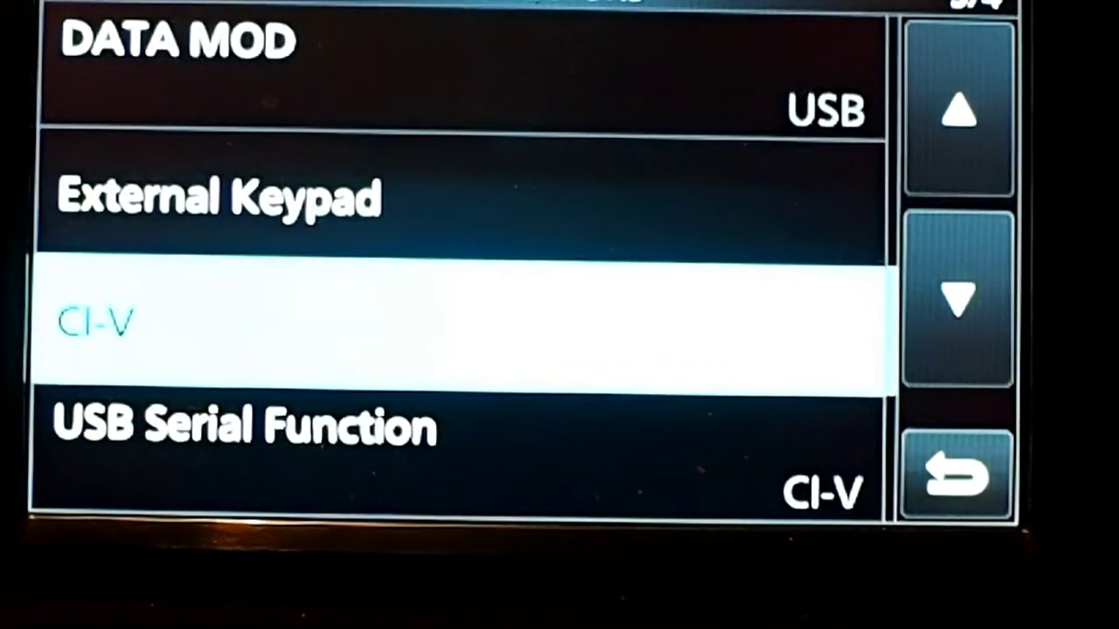
Step: Confirm ACC/USB AF Output and USB MOD Level are at 85%, then select CI-V
left_click(966, 105)
left_click(962, 106)
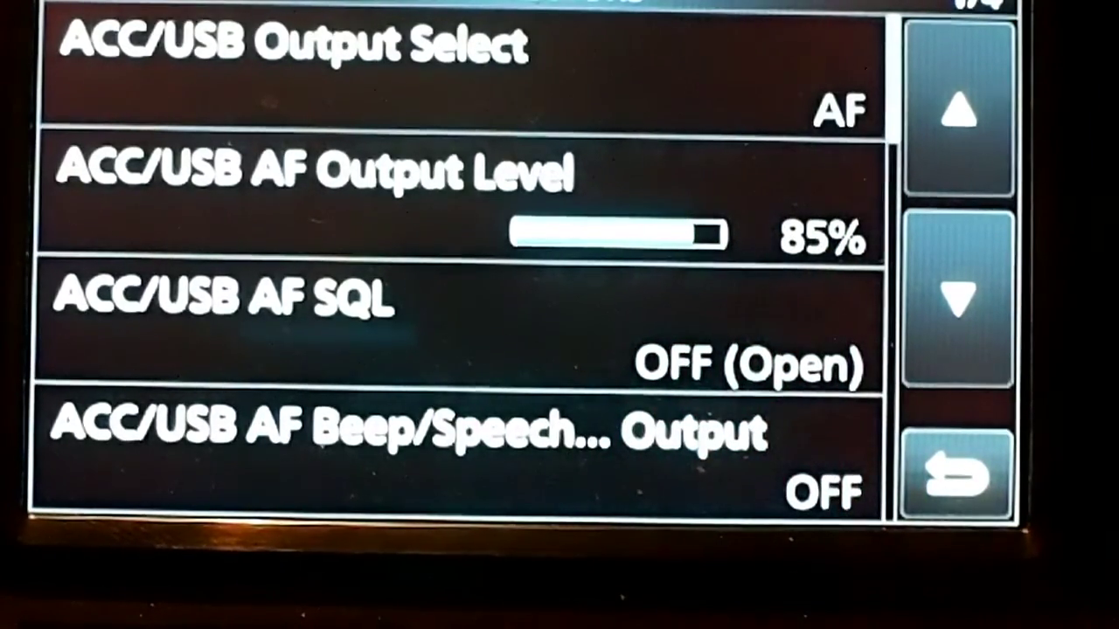
left_click(959, 299)
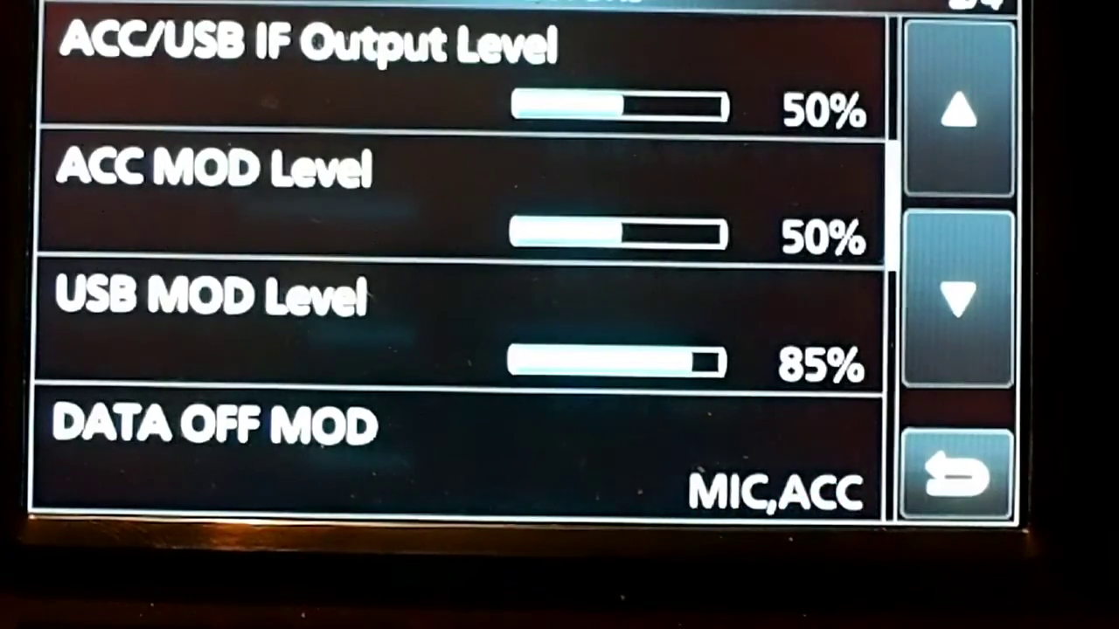
left_click(970, 306)
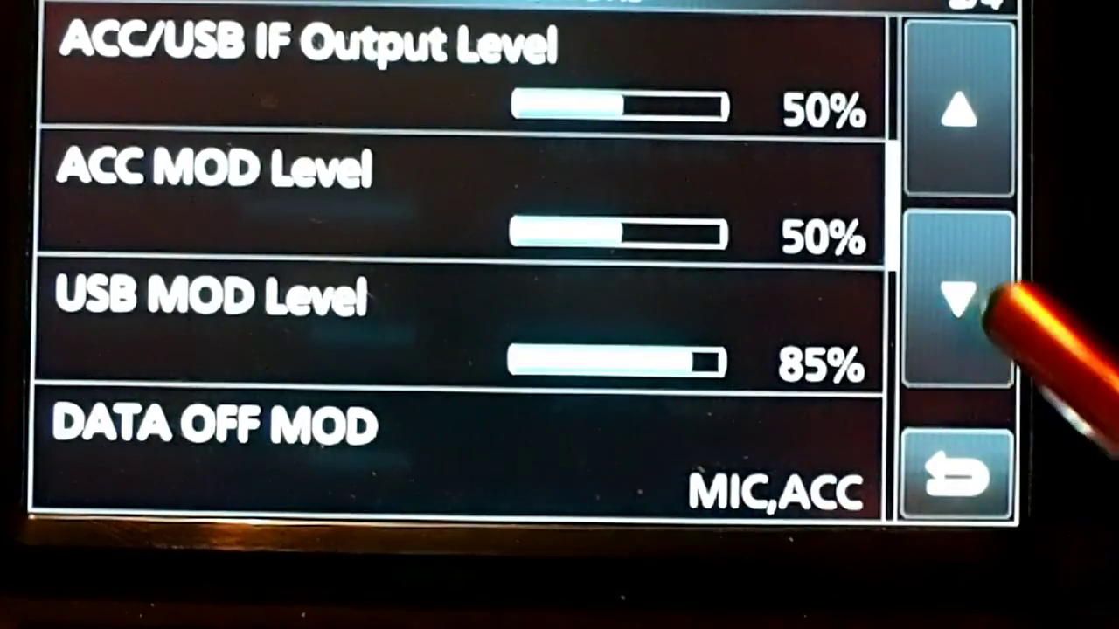
left_click(362, 354)
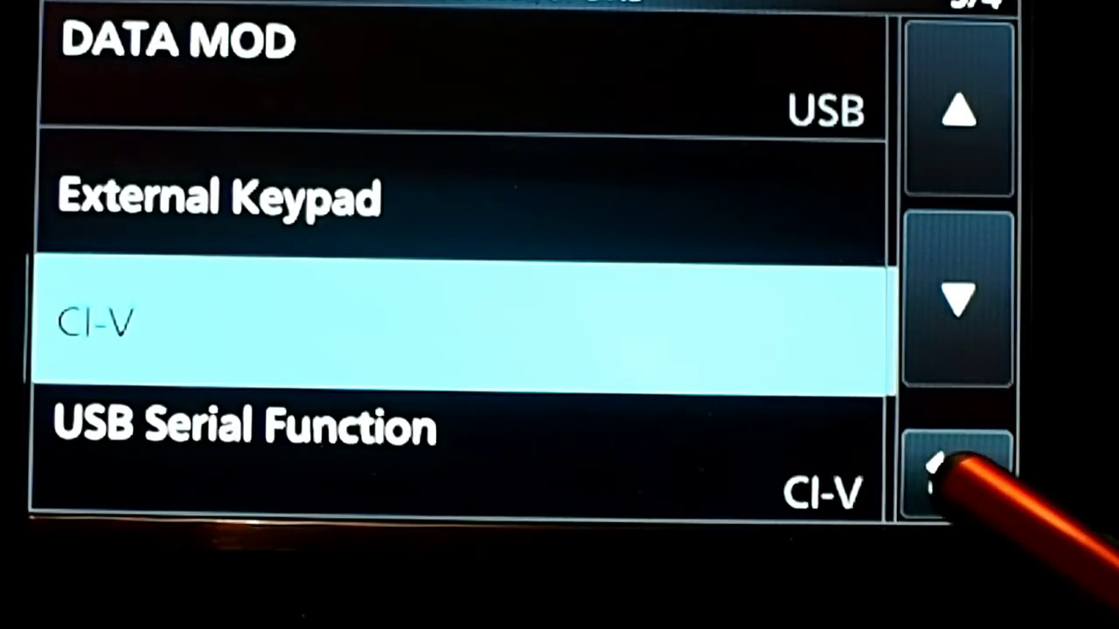
Step: Verify USB SEND is RTS and USB Keying is DTR on page 4/4, then back out
left_click(958, 296)
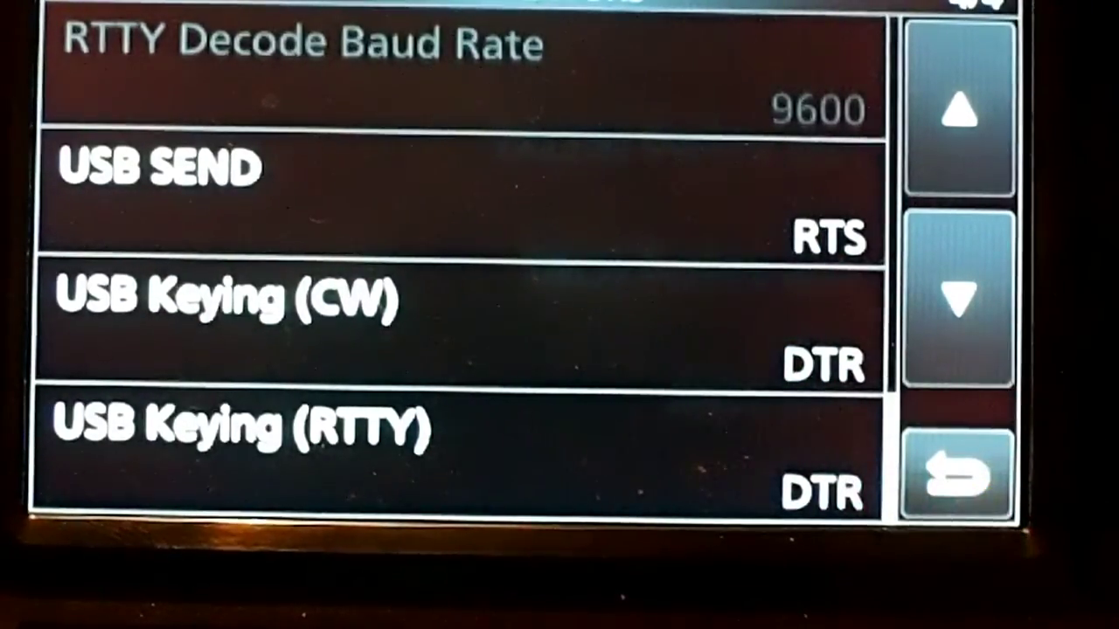
left_click(957, 474)
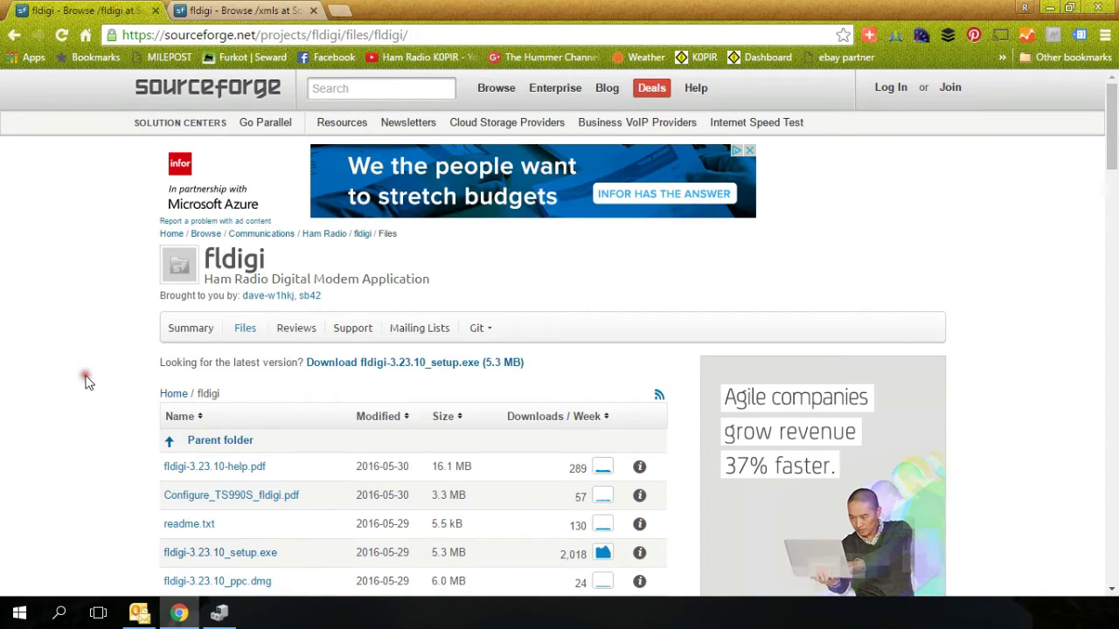
scroll(88, 382, "down", 2)
scroll(87, 382, "down", 1)
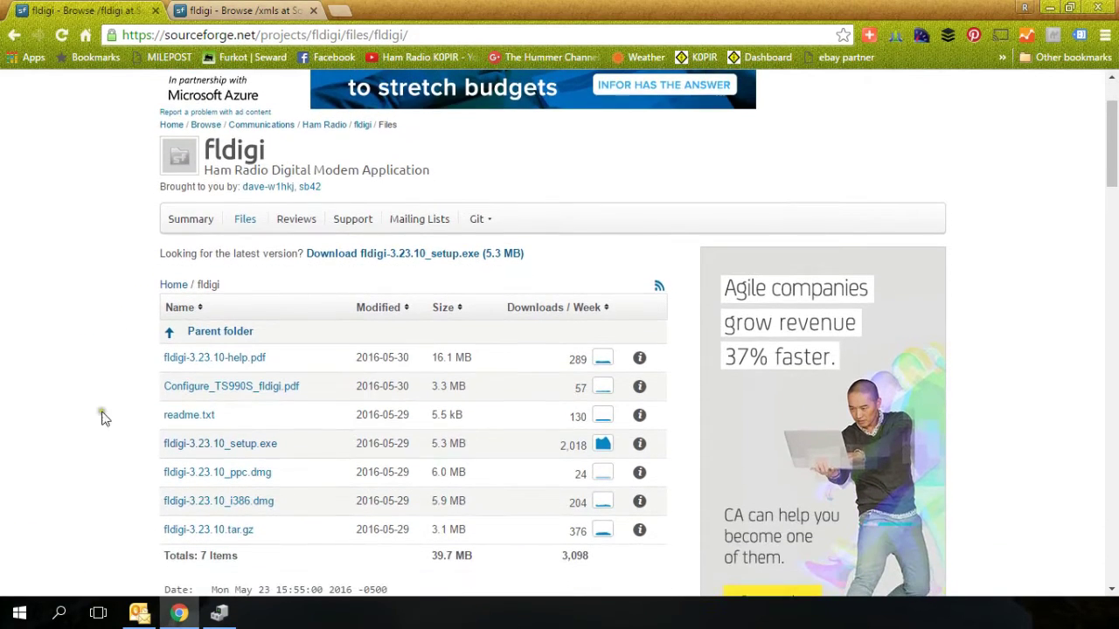
Step: Download IC-7300.xml from the xmls/icom rig-file folder on SourceForge
left_click(260, 10)
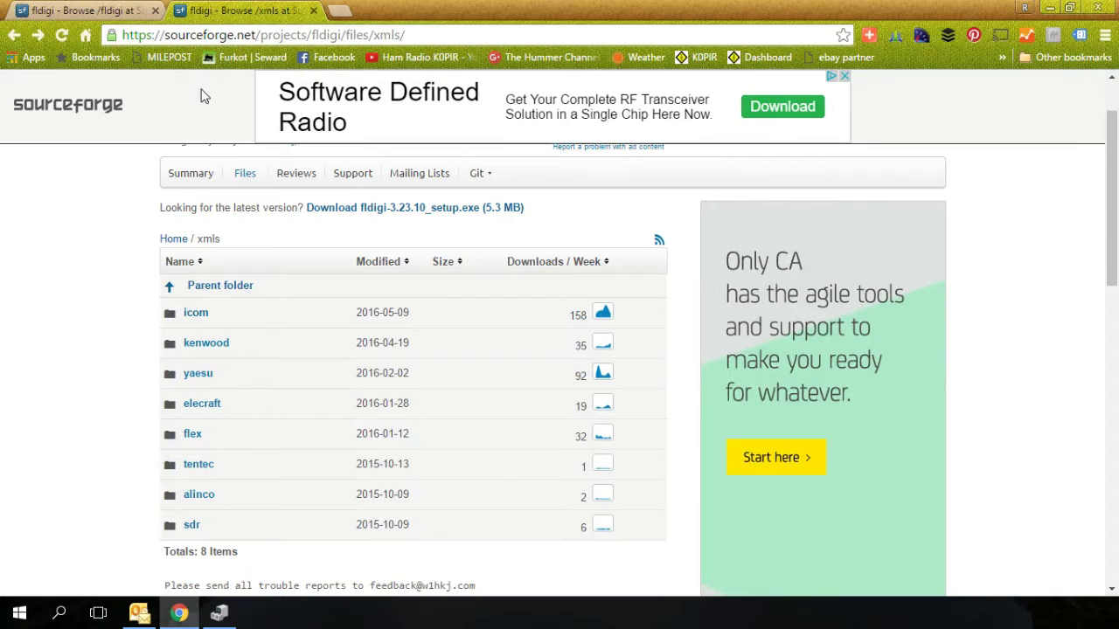
left_click(186, 317)
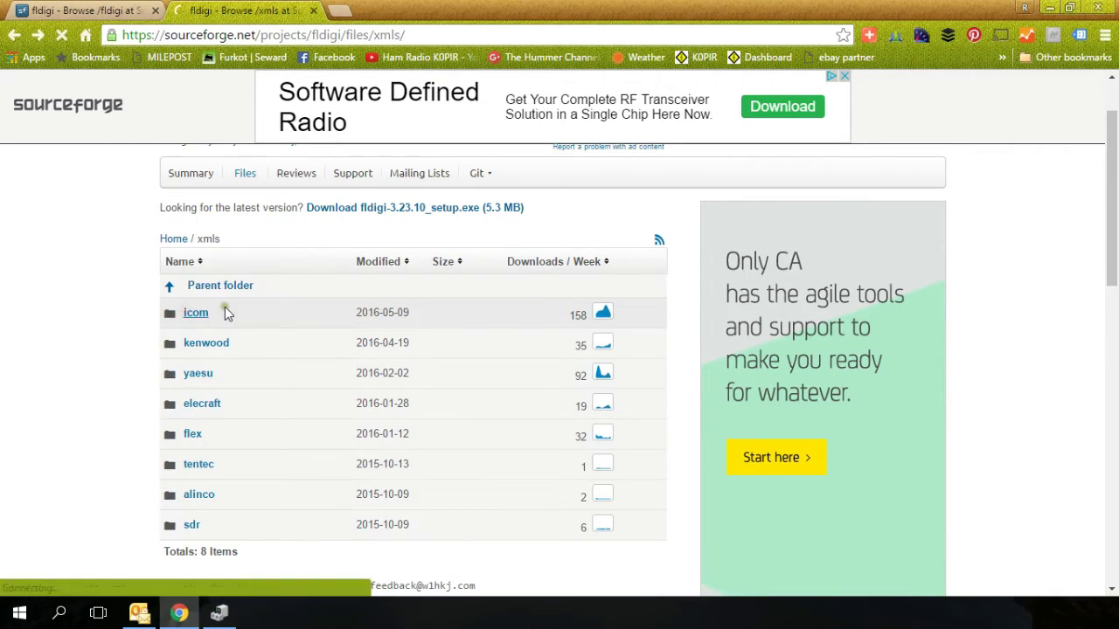
scroll(88, 350, "down", 2)
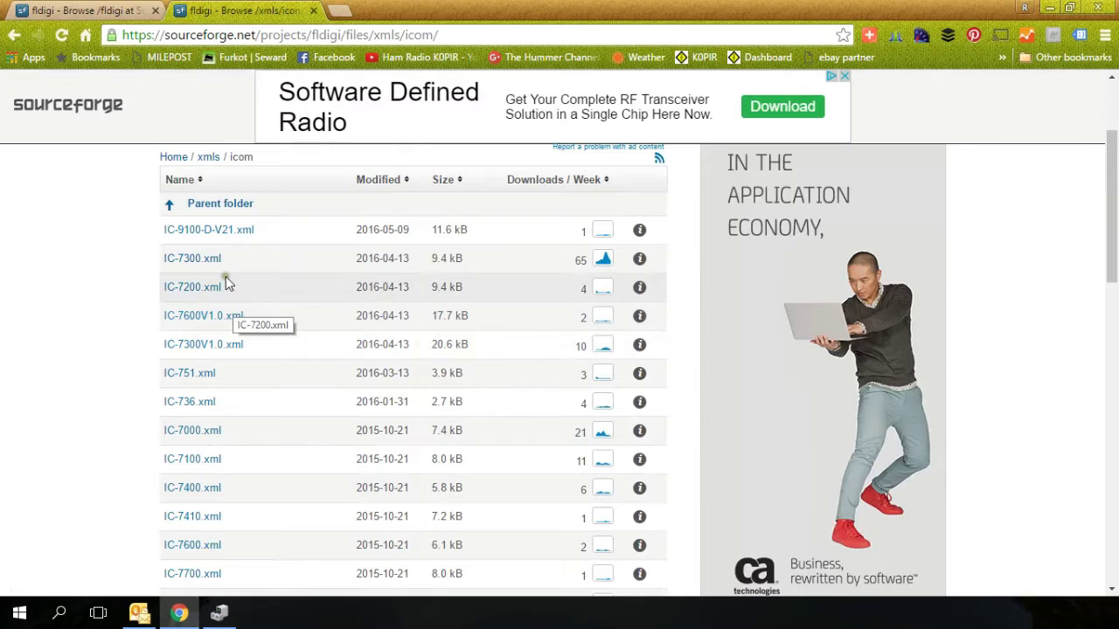
left_click(201, 261)
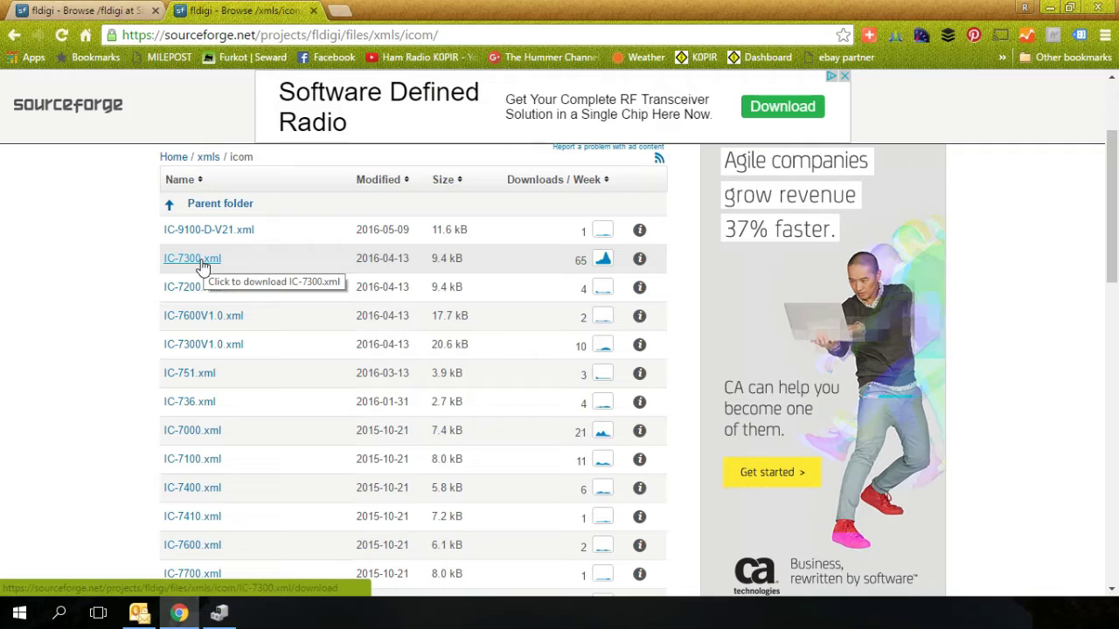
Step: Minimize Chrome and maximize the fldigi window on screen
left_click(1050, 9)
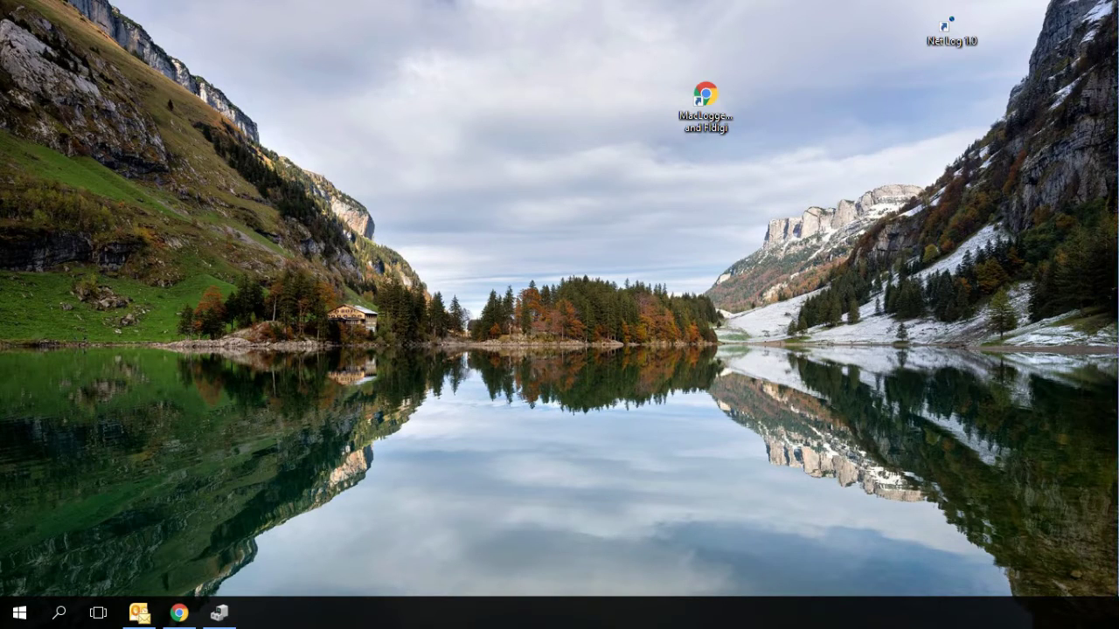
left_click_drag(1118, 35, 531, 70)
double_click(531, 70)
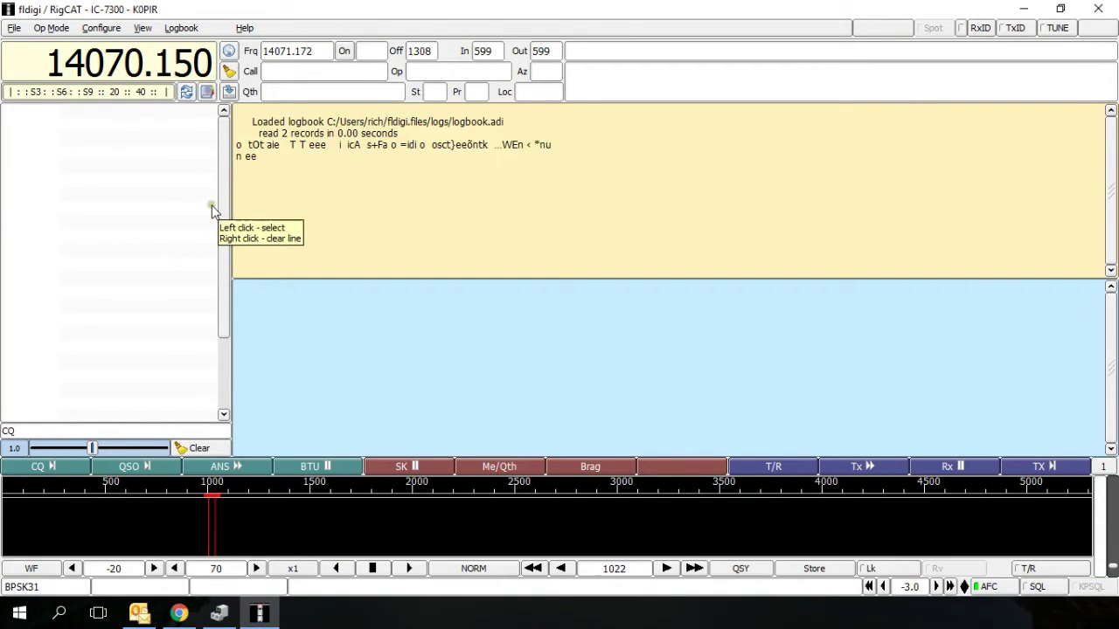
Step: Set Sound Card capture and playback to the USB Audio CODEC devices, then save
left_click(102, 28)
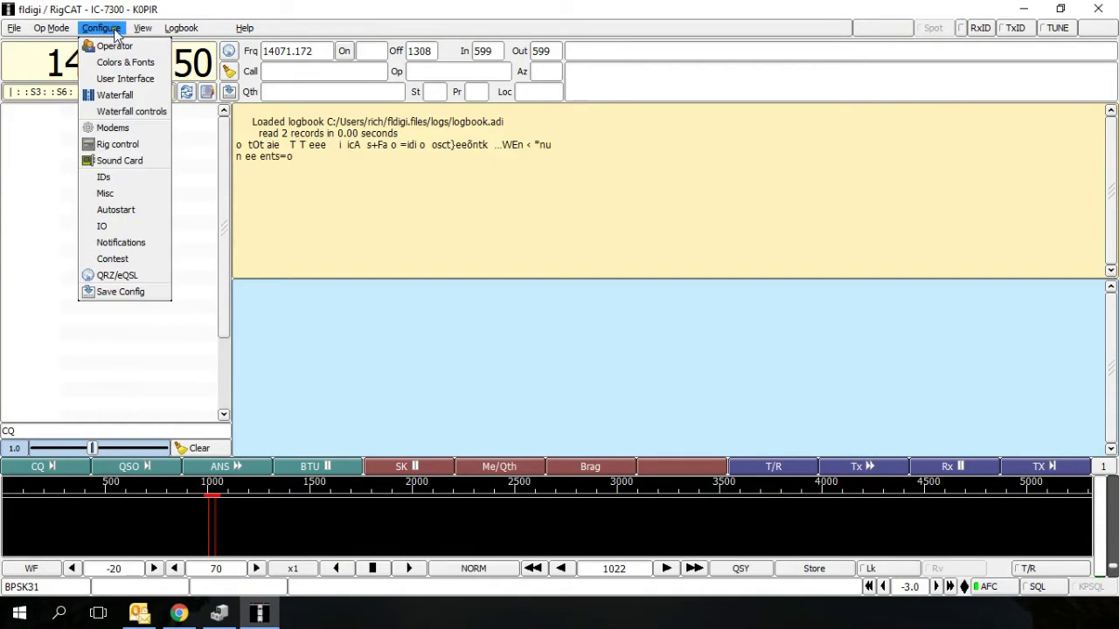
left_click(106, 164)
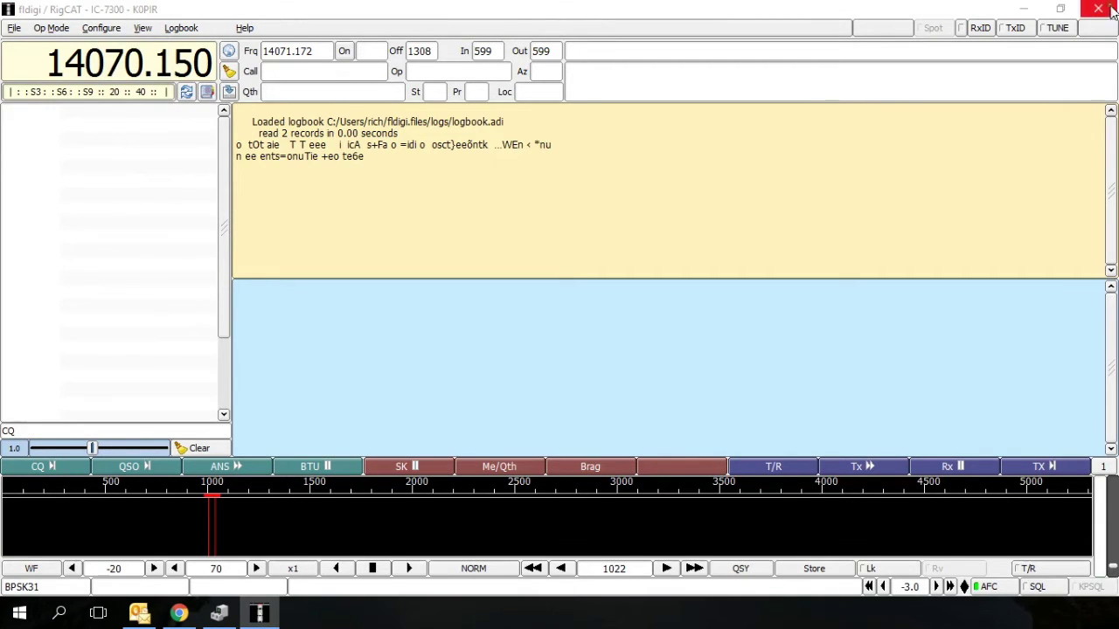
left_click_drag(499, 11, 462, 11)
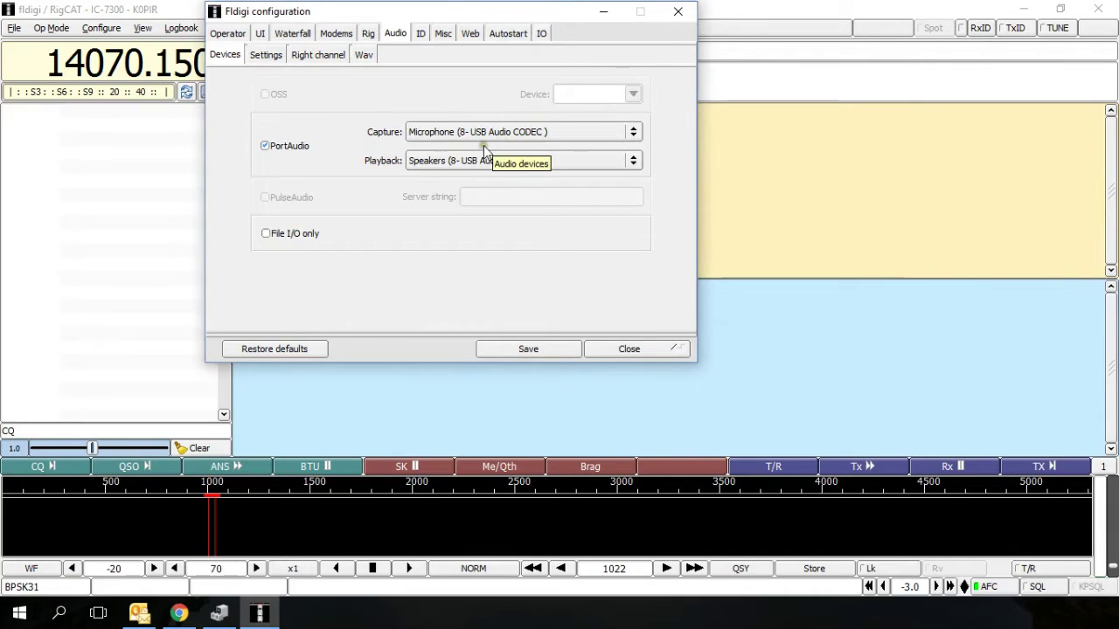
left_click(633, 132)
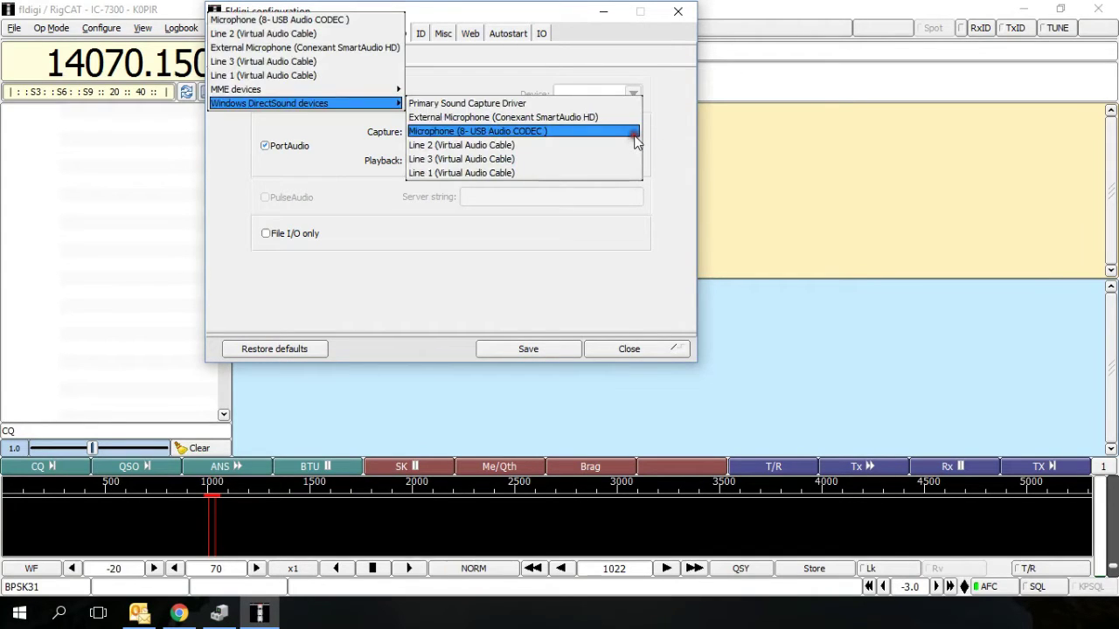
left_click(587, 131)
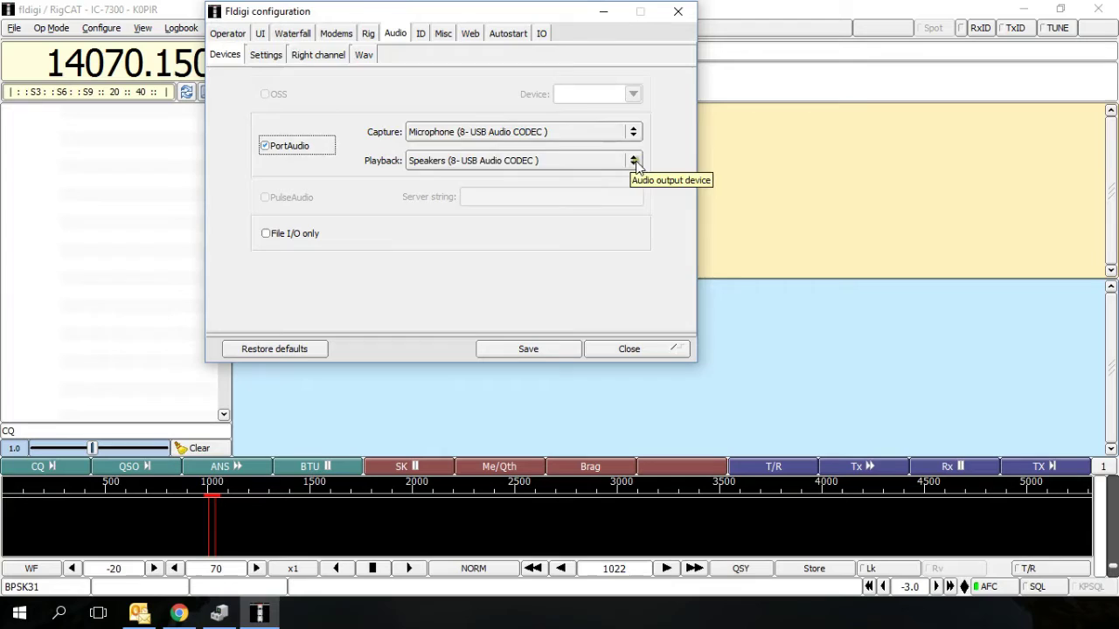
left_click(636, 163)
left_click(596, 163)
left_click(532, 349)
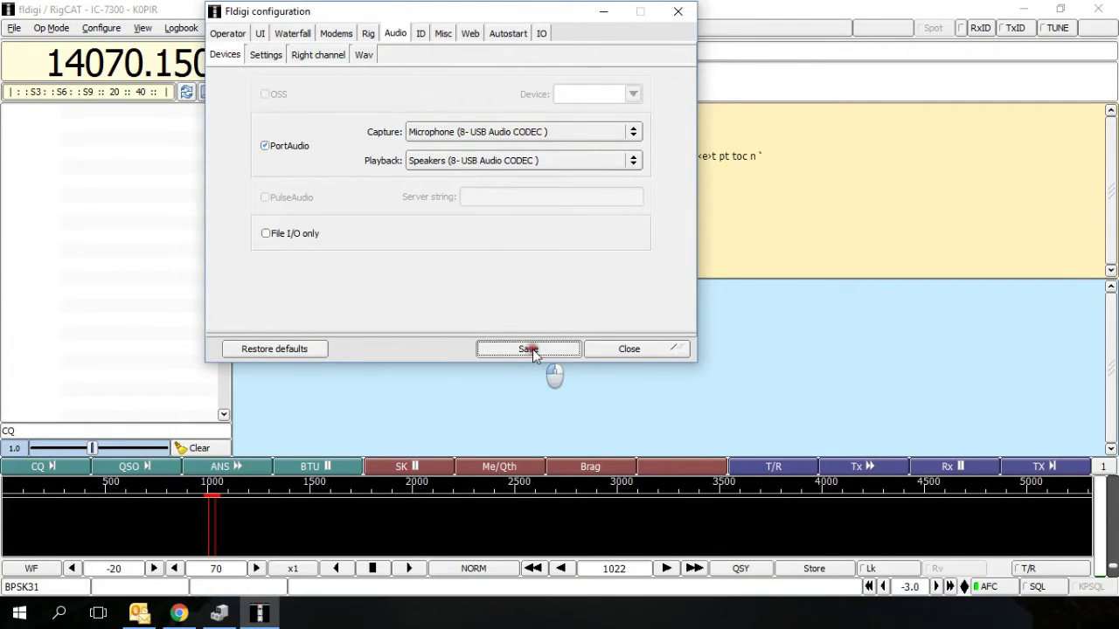
left_click(621, 351)
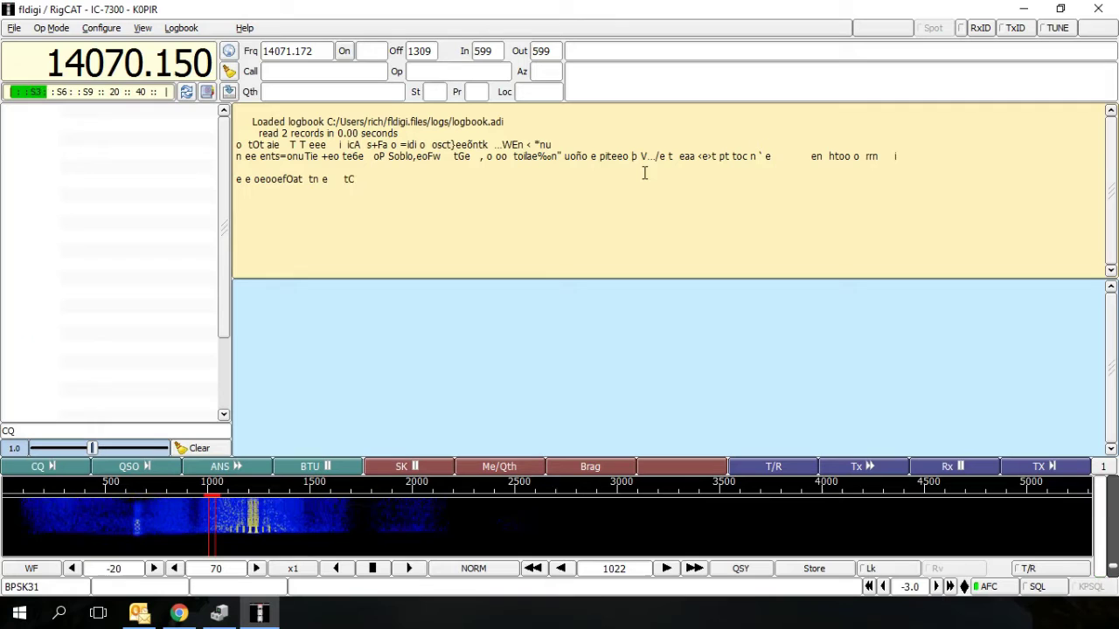
Step: Show the Rig > RigCAT configuration via Configure > Rig control
left_click(102, 28)
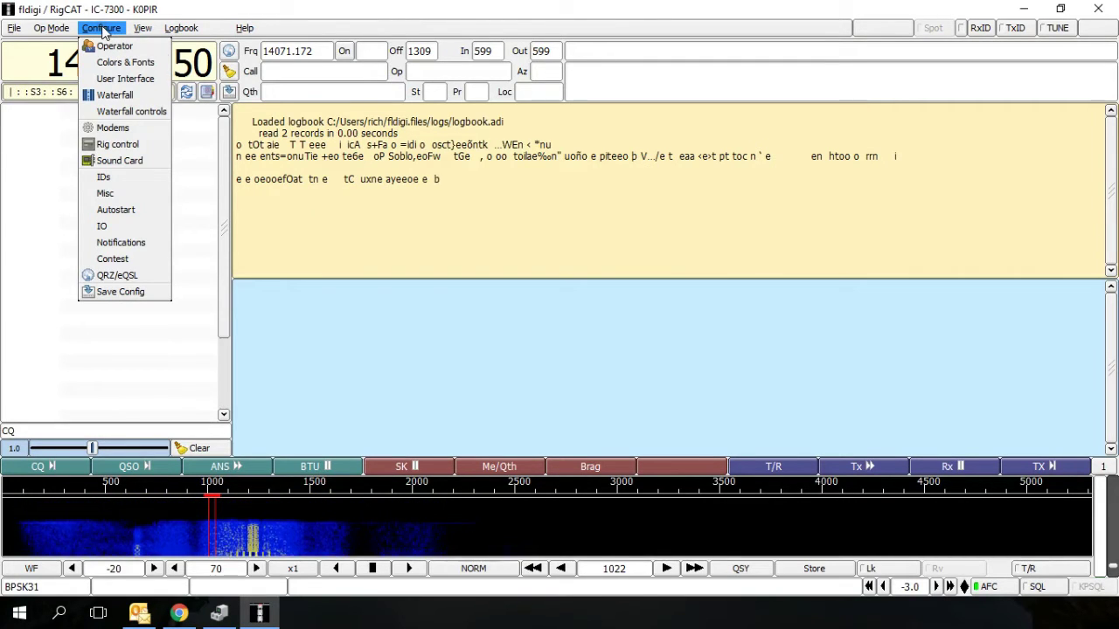
left_click(102, 145)
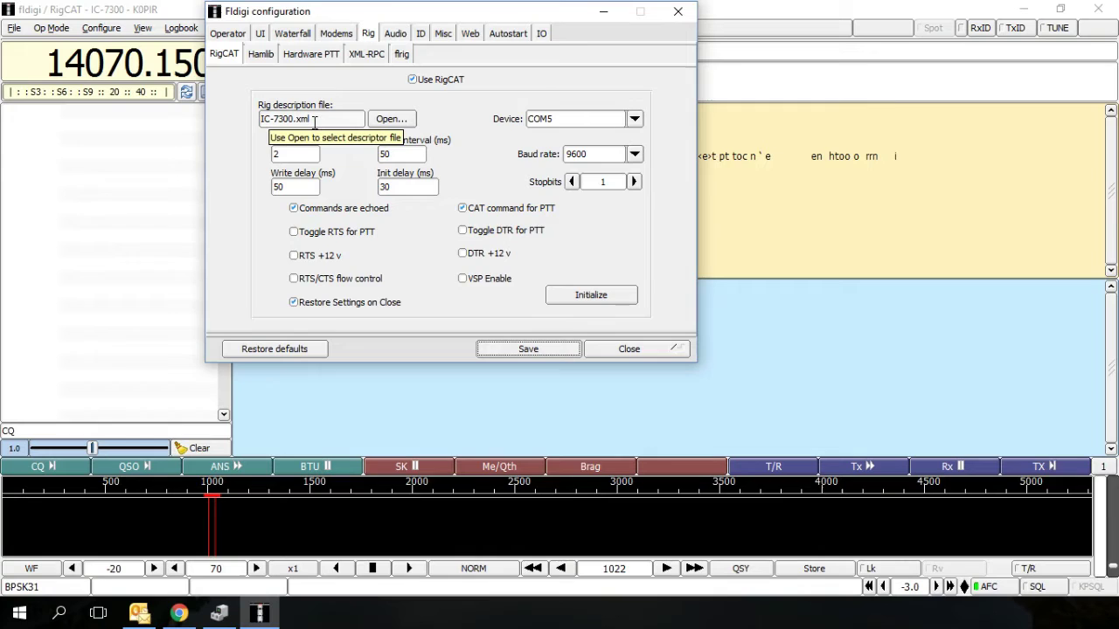
Step: Load IC-7300.xml as the RigCAT rig description file
left_click(389, 119)
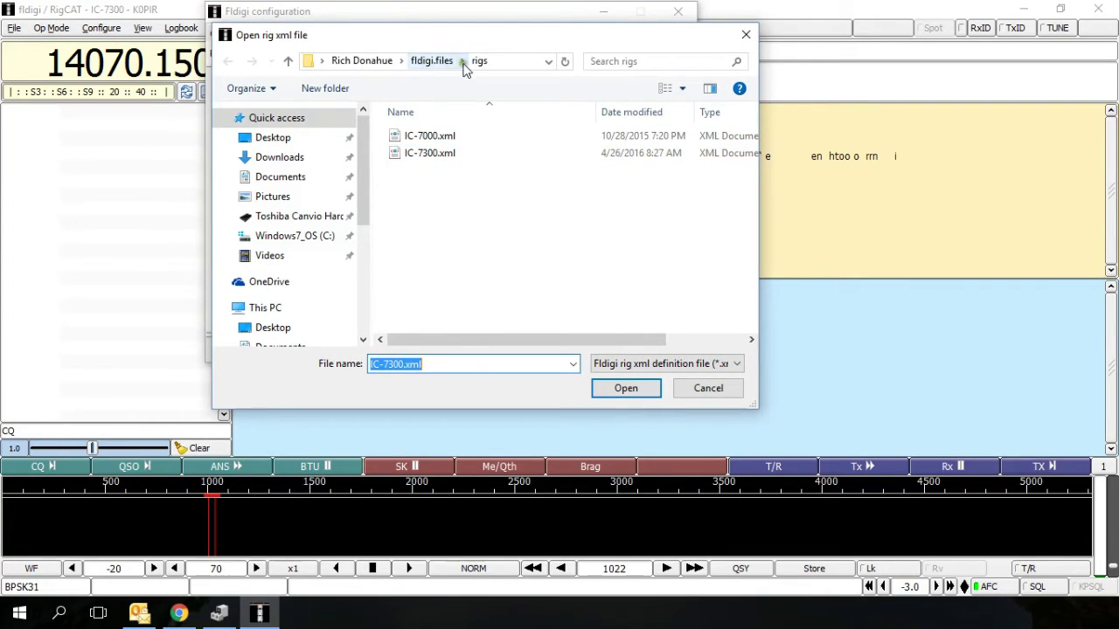
left_click(440, 155)
left_click(622, 391)
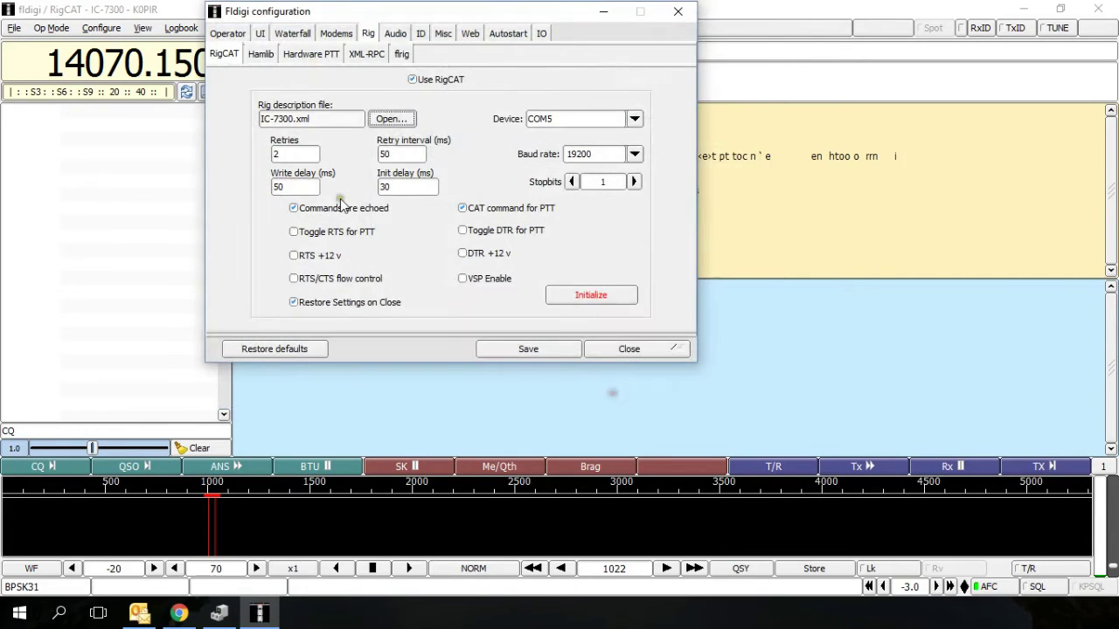
Step: Set the RigCAT baud rate to 9600 and initialize rig control
left_click(635, 154)
left_click(577, 169)
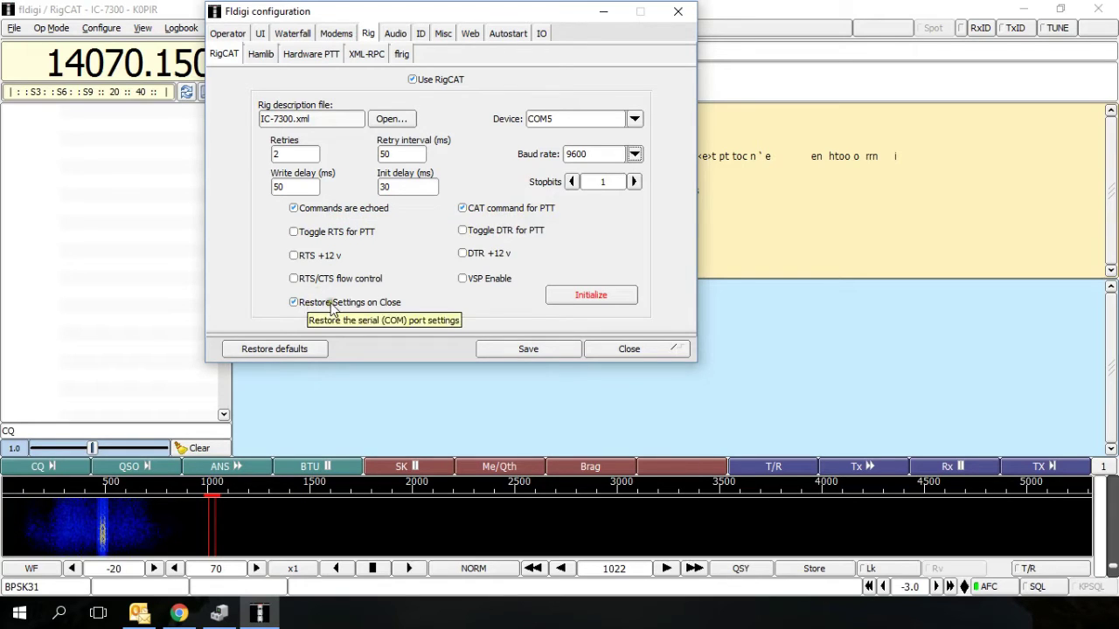
left_click(577, 298)
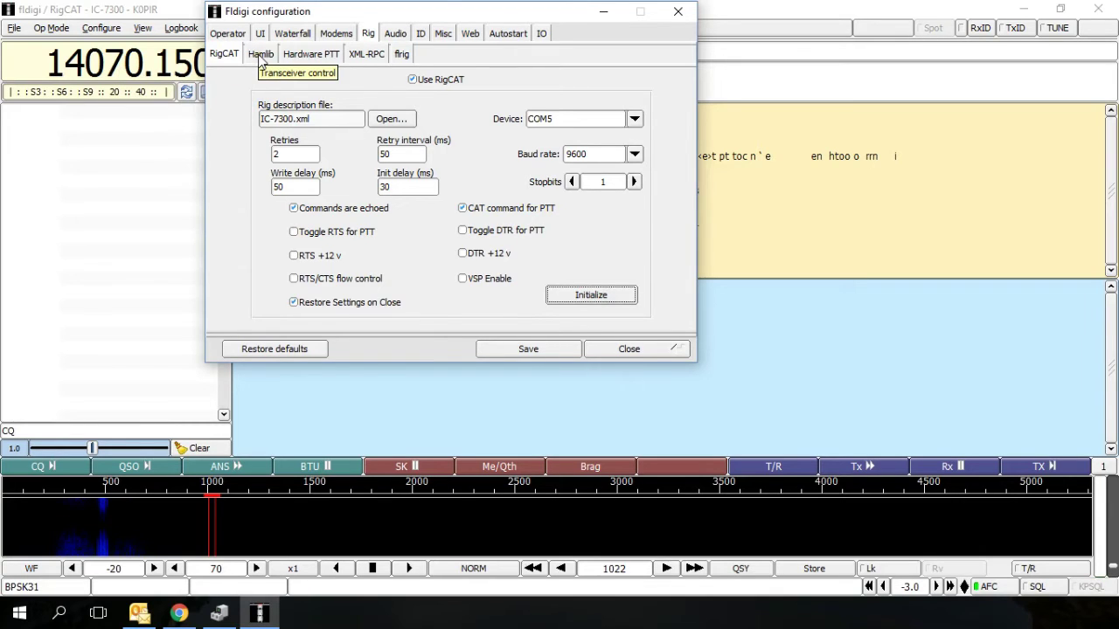
Step: Review the Hamlib, Hardware PTT (COM4), XML-RPC and flrig tabs, then close configuration
left_click(260, 54)
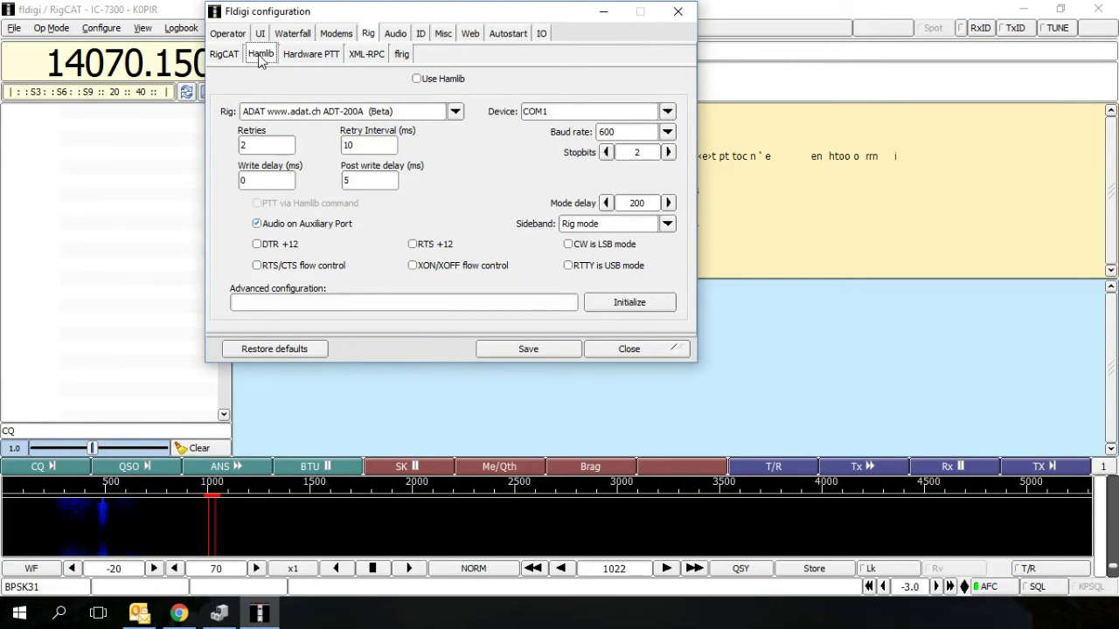
left_click(309, 58)
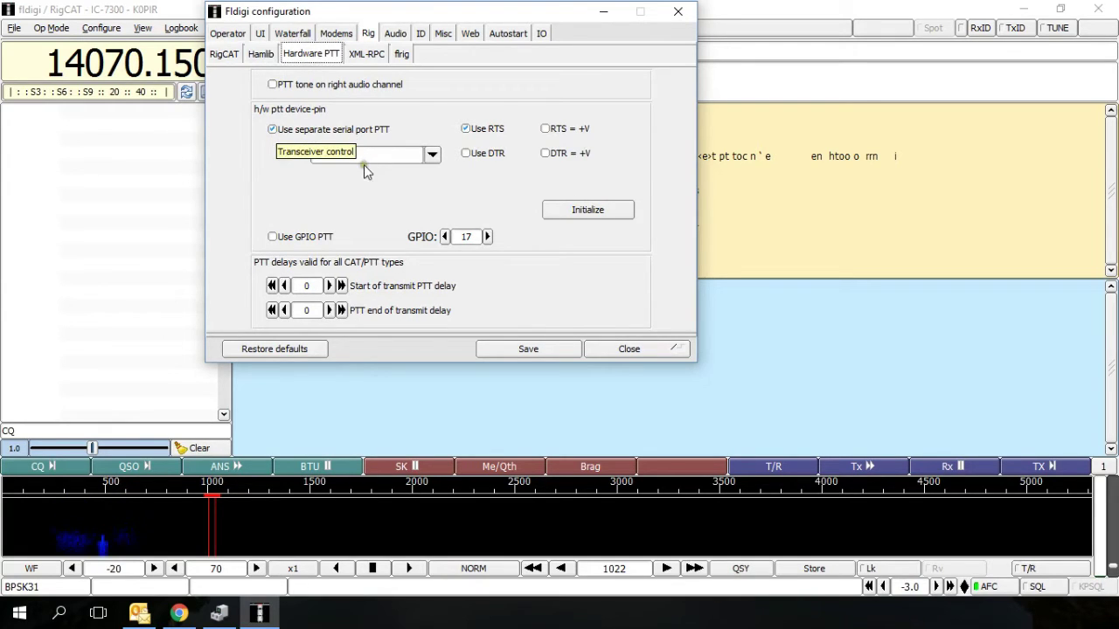
left_click(342, 189)
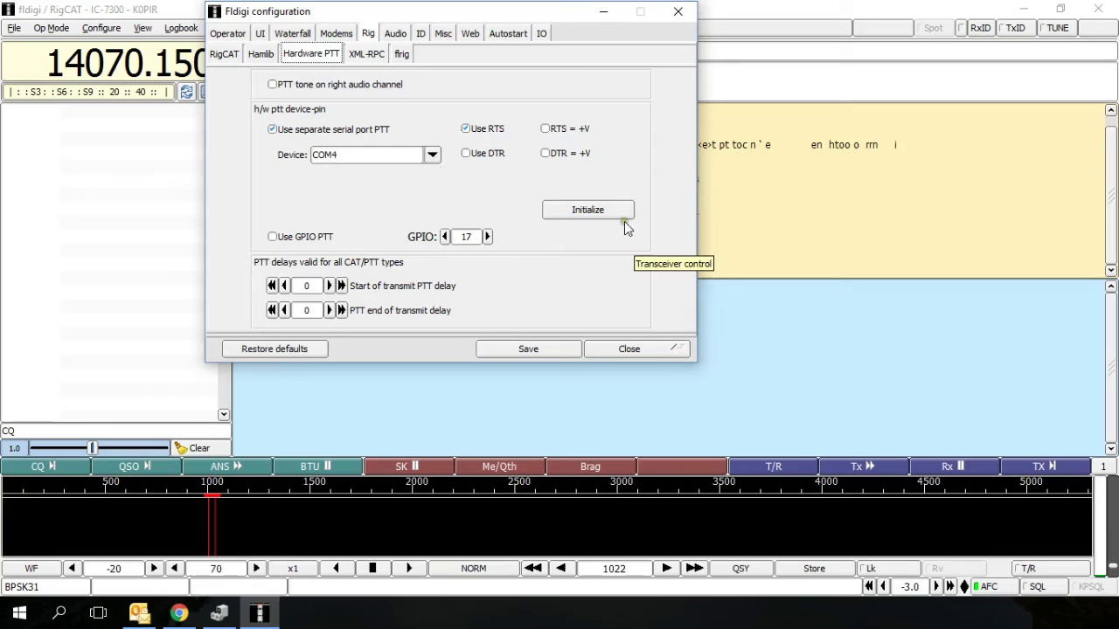
left_click(367, 54)
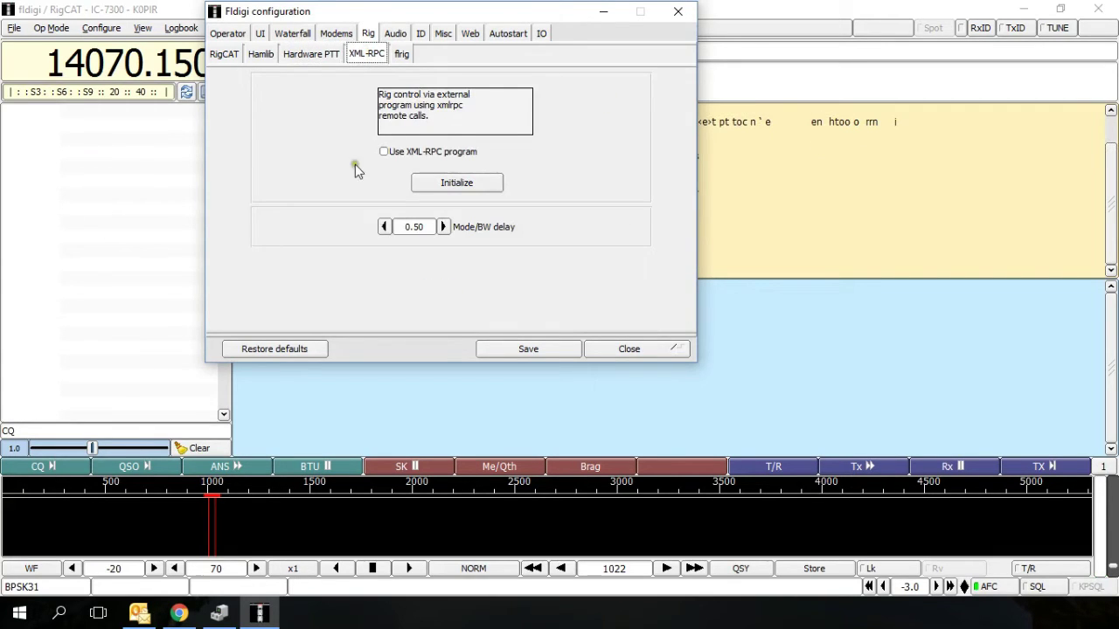
left_click(402, 54)
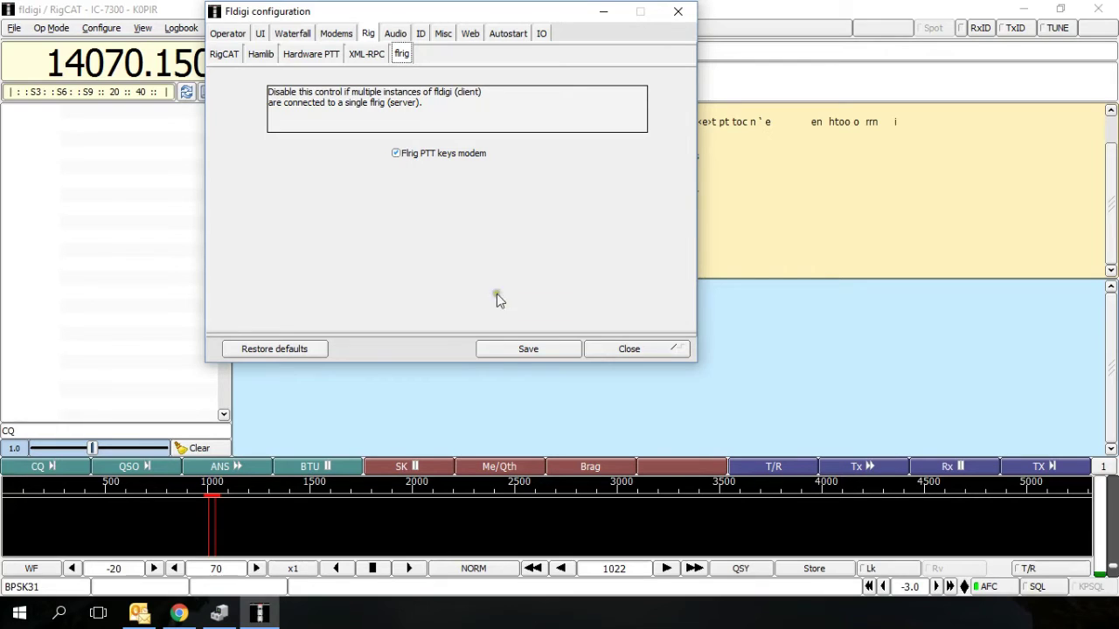
left_click(524, 348)
Step: Transmit a short TUNE carrier from fldigi, then stop it
left_click(644, 349)
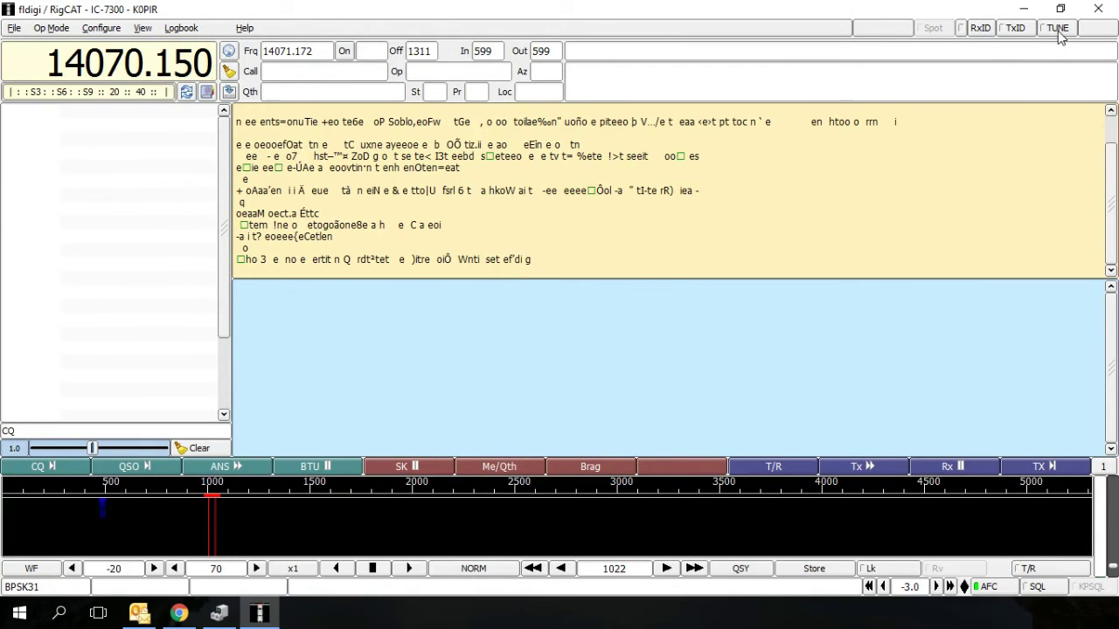
left_click(1058, 32)
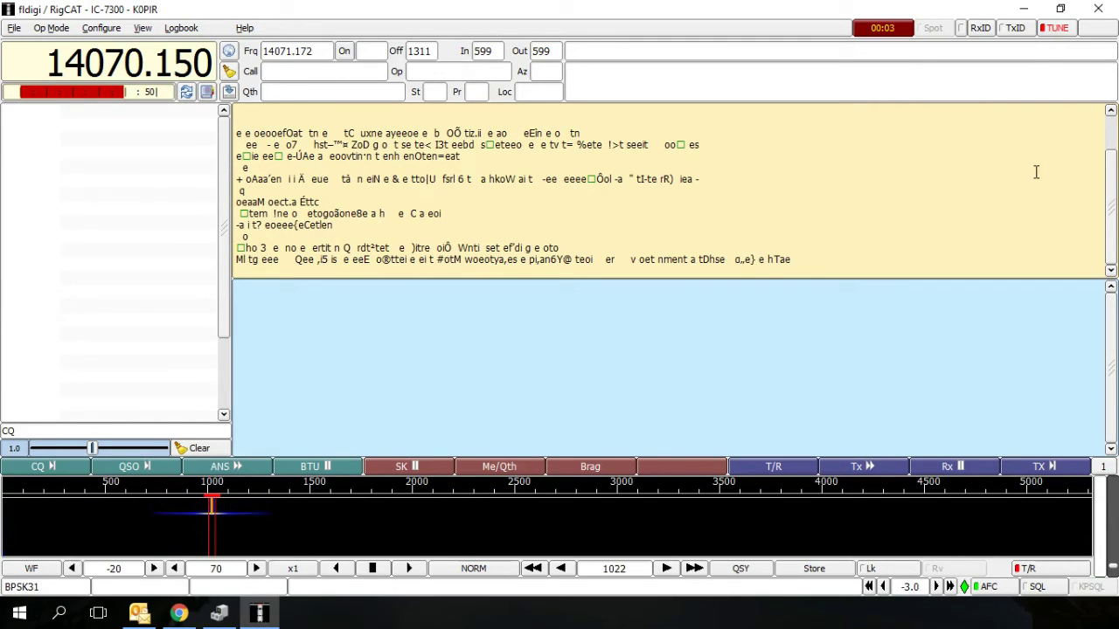
left_click(1056, 30)
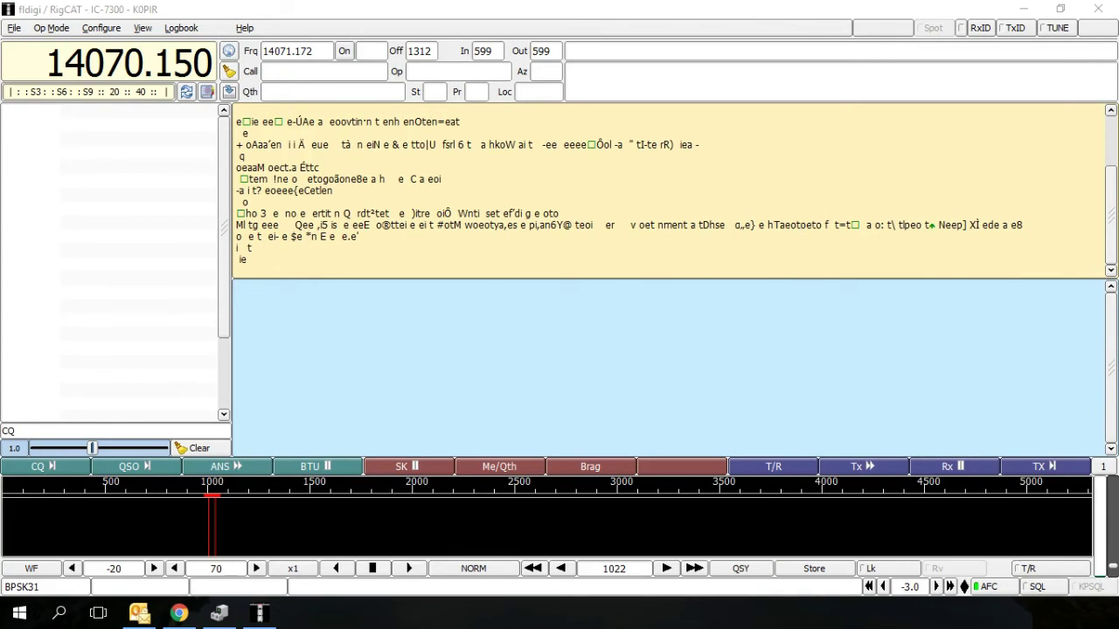
Step: Set the USB Audio CODEC speakers' playback level to 3 in their Levels properties
left_click_drag(1078, 82, 400, 80)
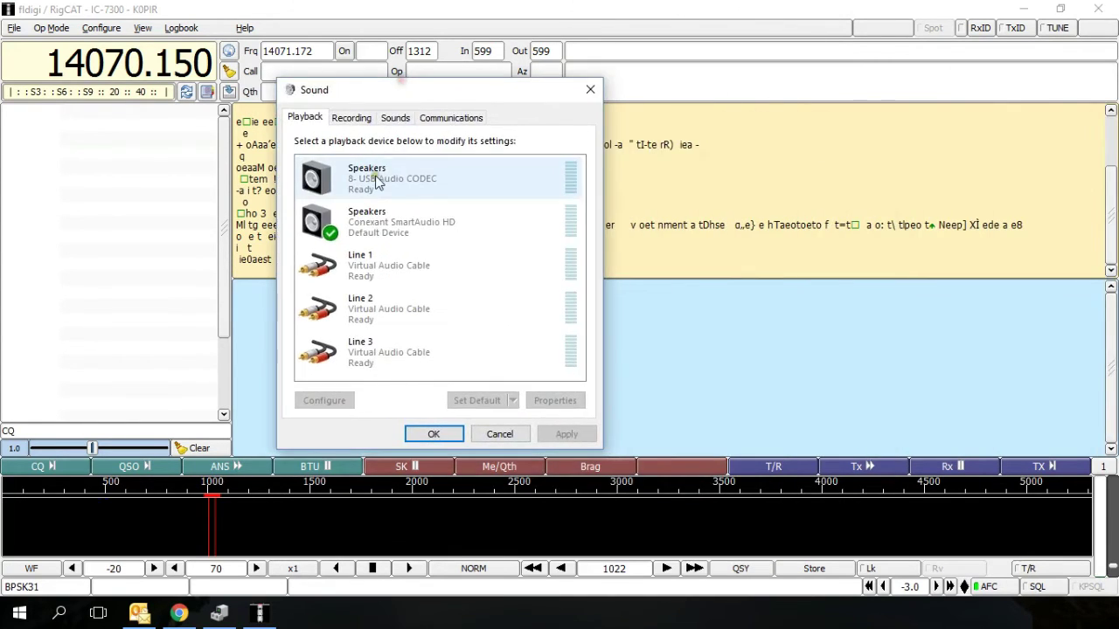
left_click(397, 188)
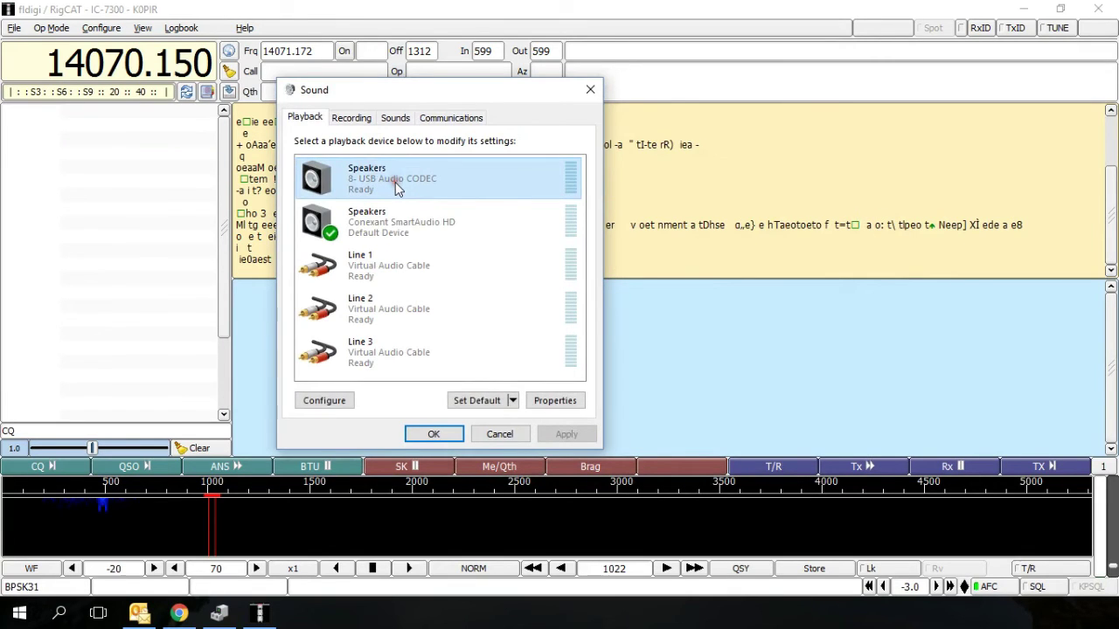
left_click(555, 401)
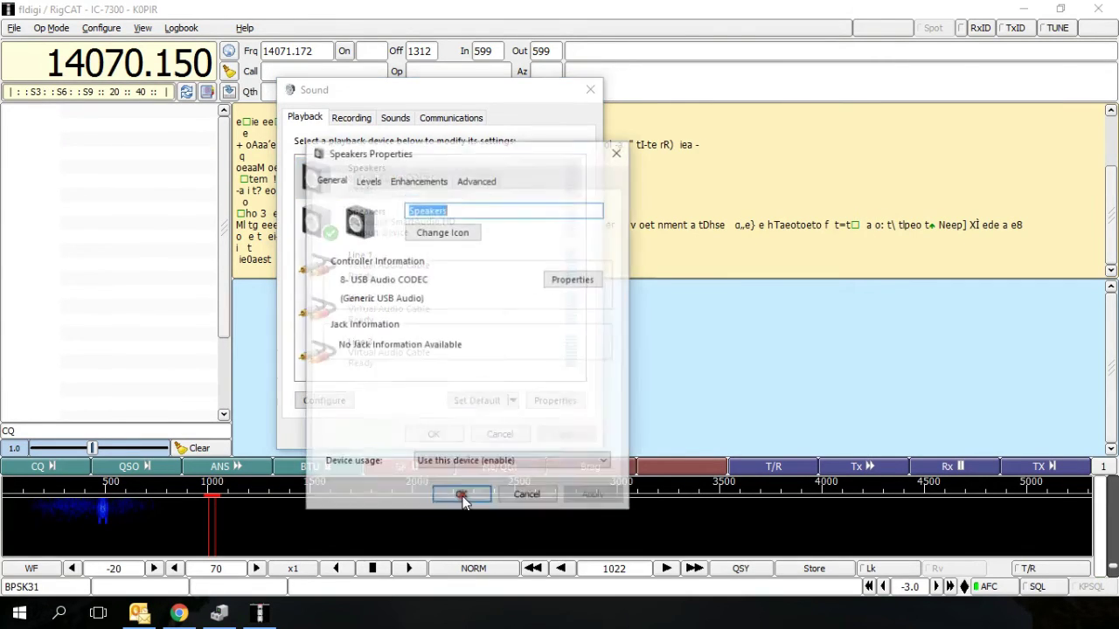
left_click(368, 181)
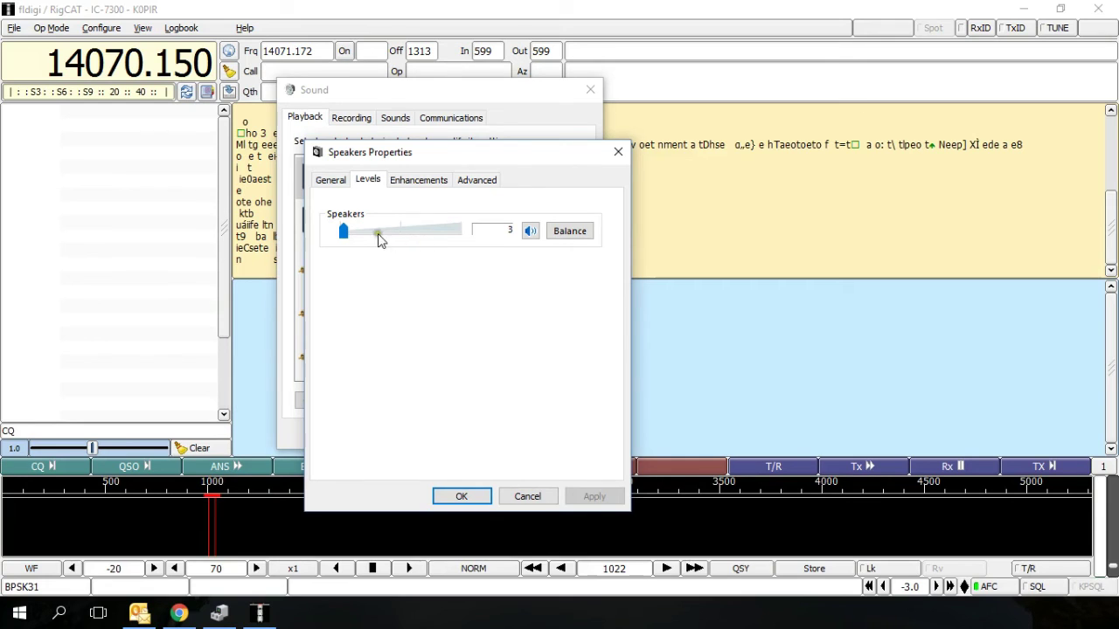
Step: Accept the speaker level, close the Sound settings, and transmit a BPSK31 CQ call from fldigi
left_click(462, 495)
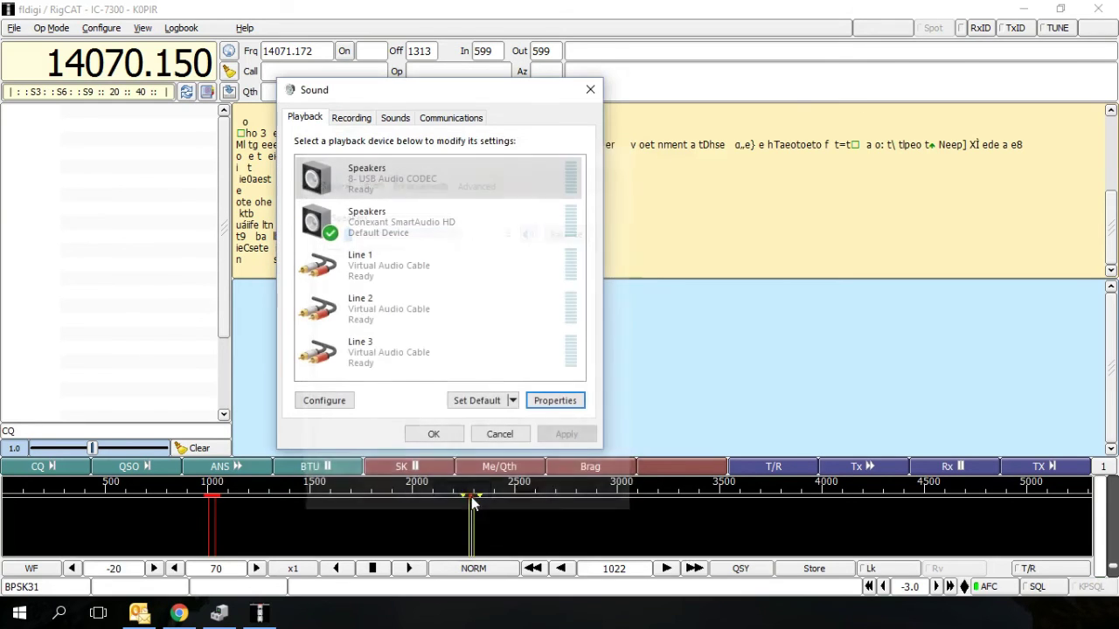
left_click(435, 435)
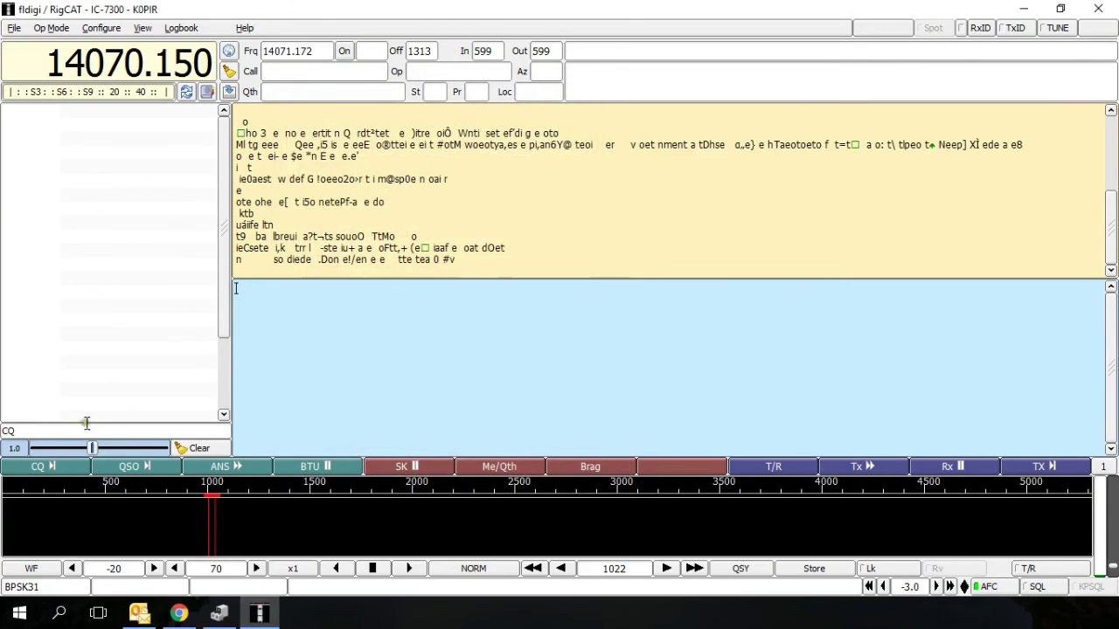
left_click(52, 467)
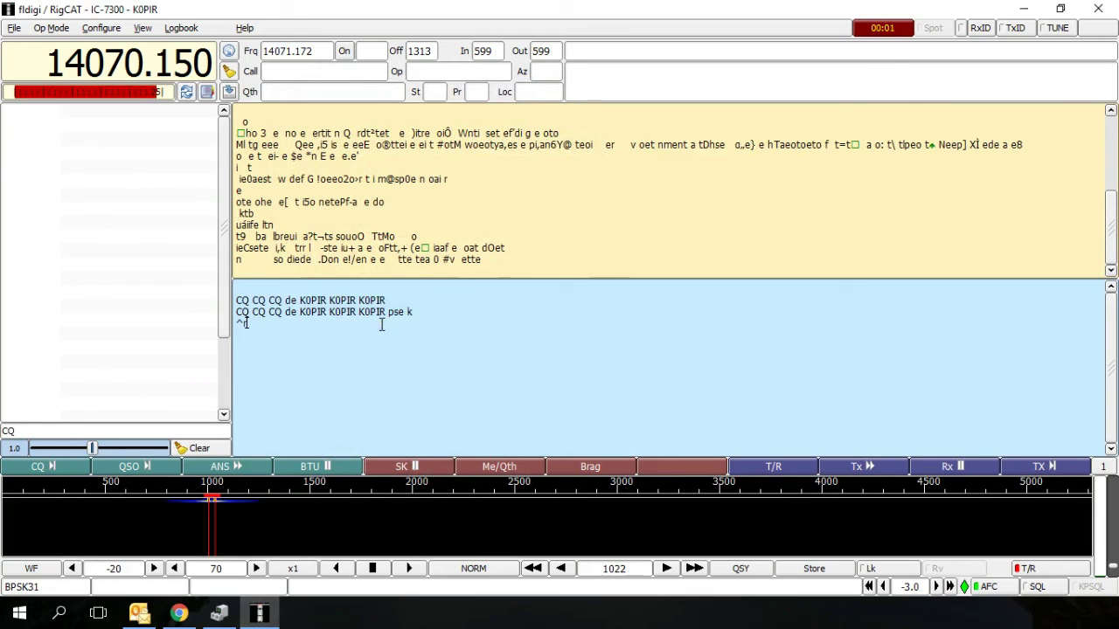